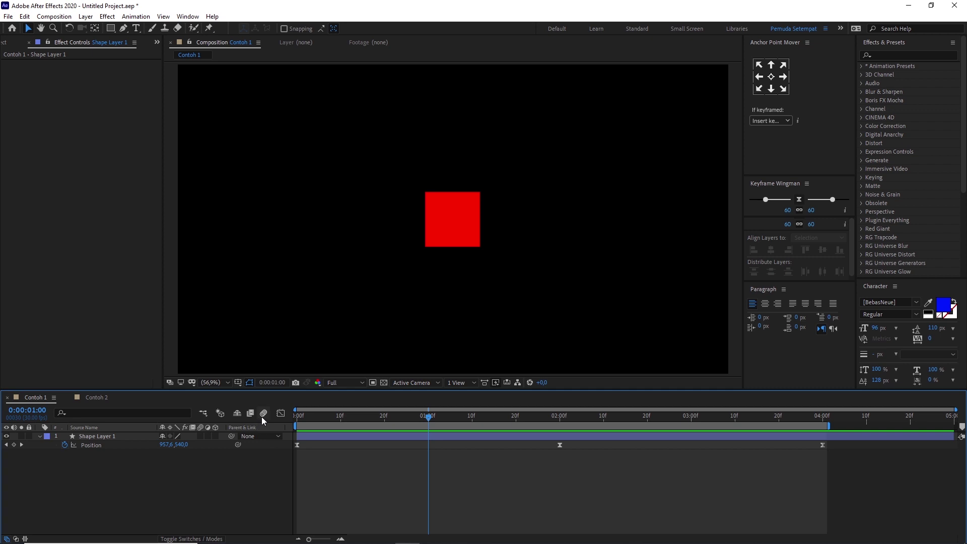
Enable motion blur for the composition and Shape Layer 1, and play back the moving square up to about 0:00:00:29.
left_click(262, 414)
left_click(201, 436)
left_click(249, 500)
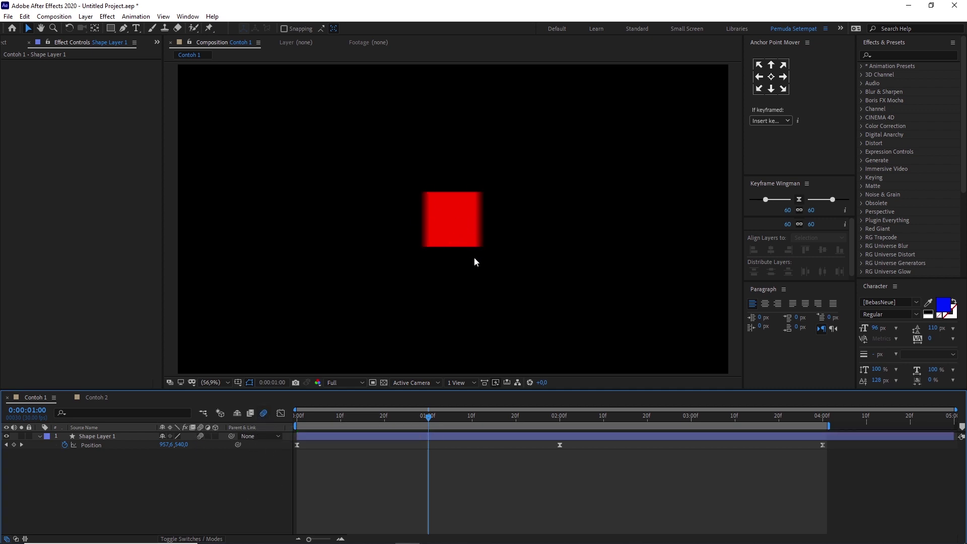
key("space")
key("space")
left_click_drag(403, 416, 422, 423)
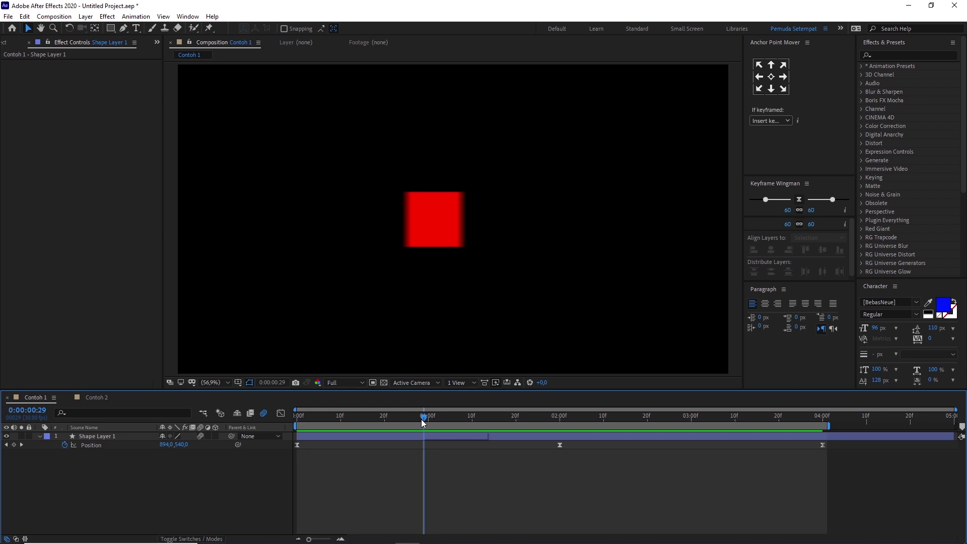
Turn off motion blur for both the composition and Shape Layer 1.
left_click(263, 413)
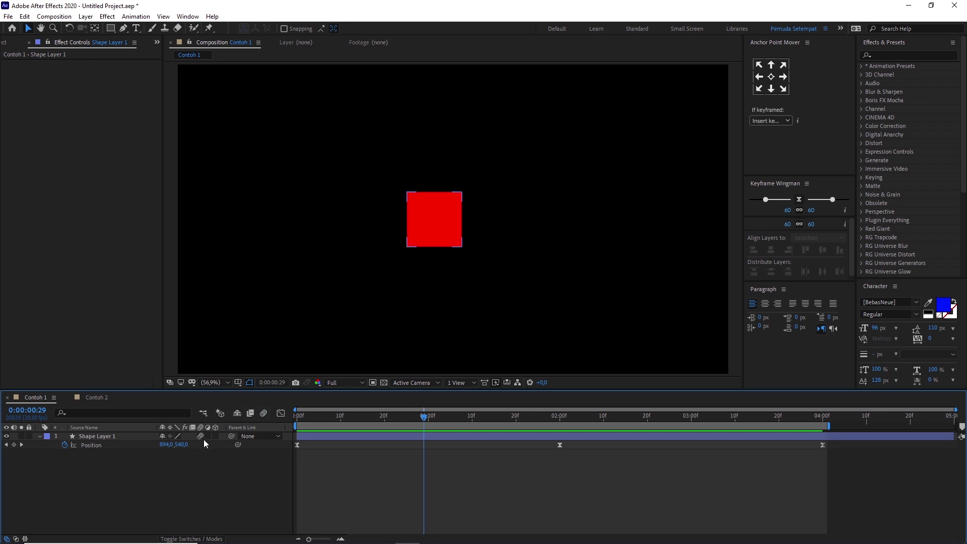
left_click(213, 479)
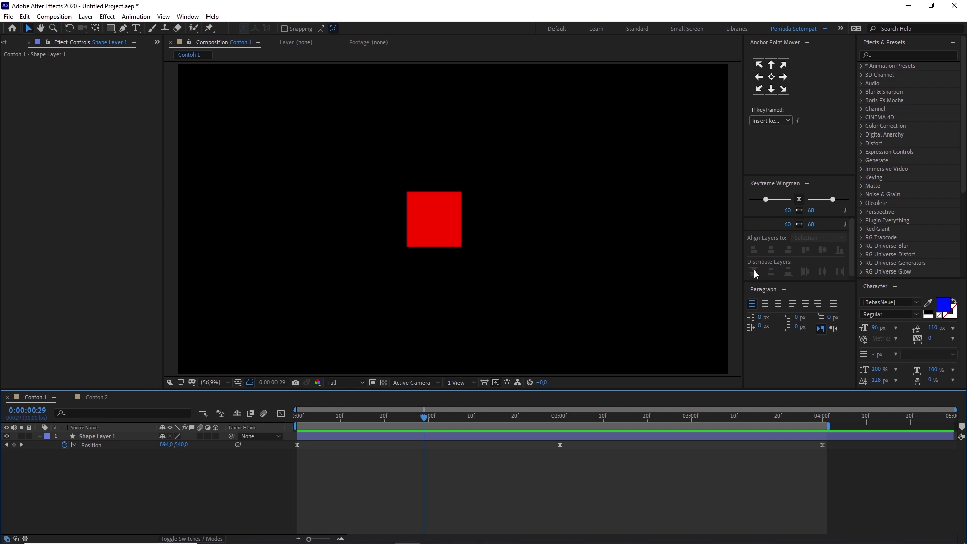
Find the CC Force Motion Blur effect by searching for "force" and apply it to Shape Layer 1.
left_click(888, 53)
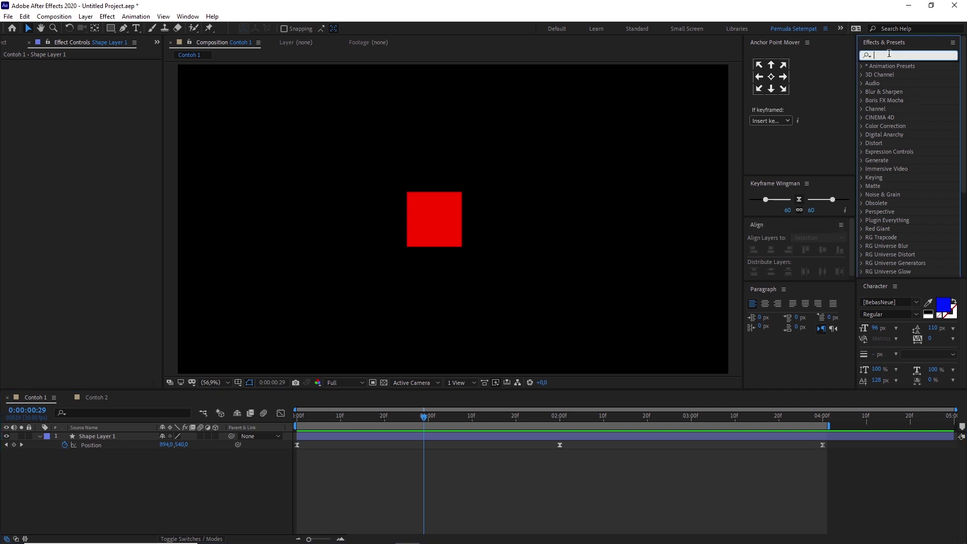
type("force")
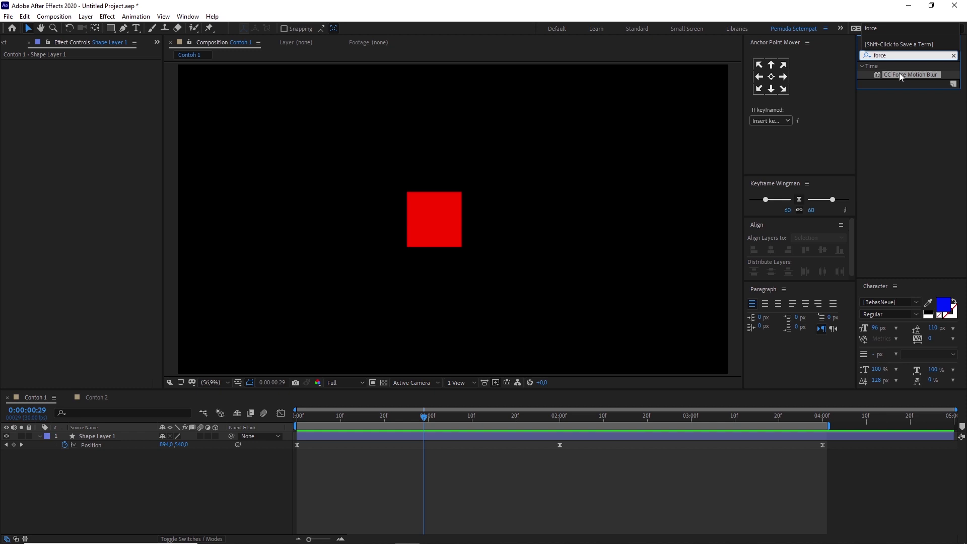
left_click_drag(900, 75, 94, 436)
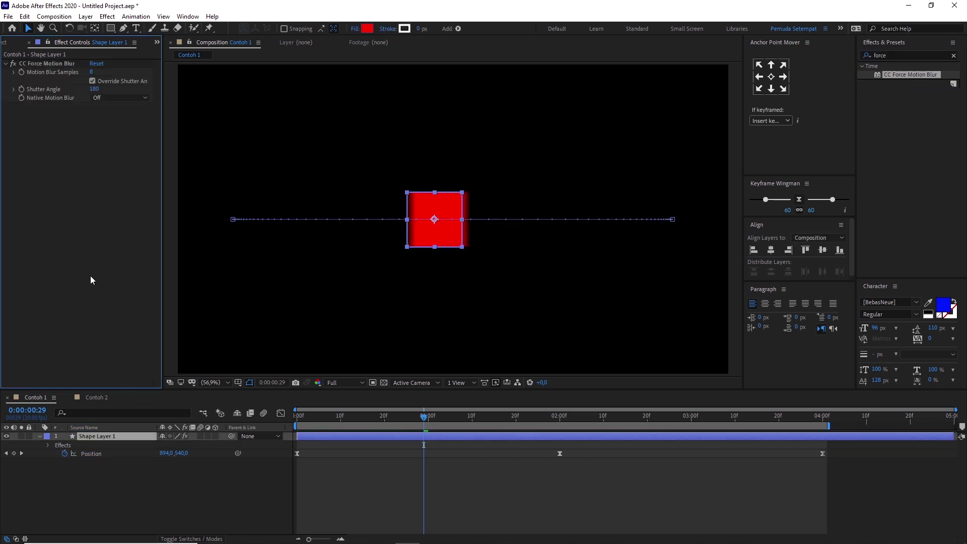
left_click(48, 62)
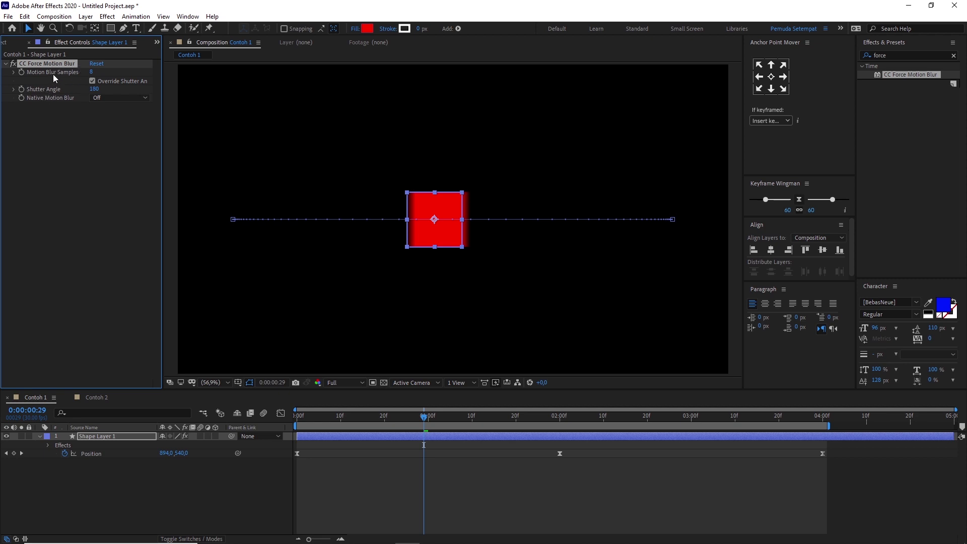
Set the Motion Blur Samples of CC Force Motion Blur to 2 and inspect the square's edges at 200% magnification.
key("period")
key("period")
key("period")
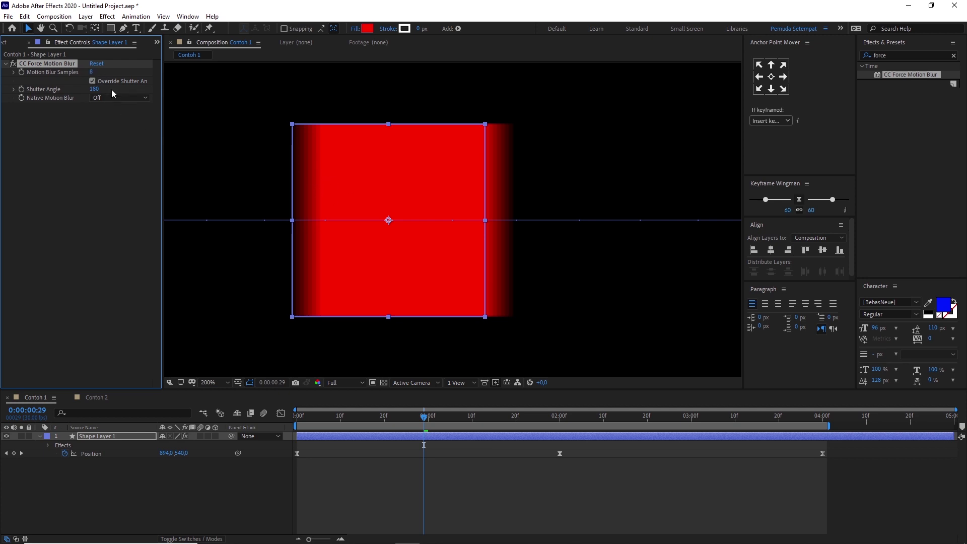
left_click(92, 72)
key("Return")
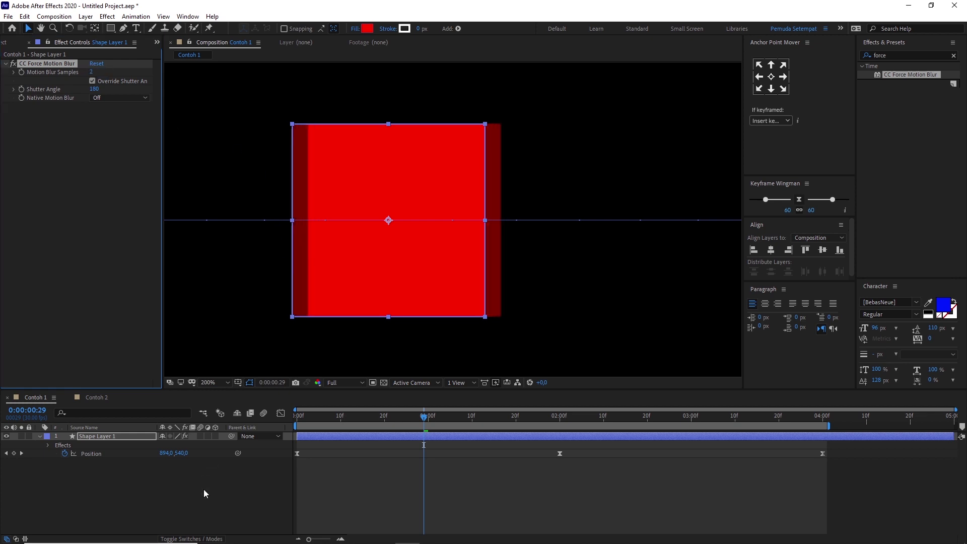
left_click(203, 488)
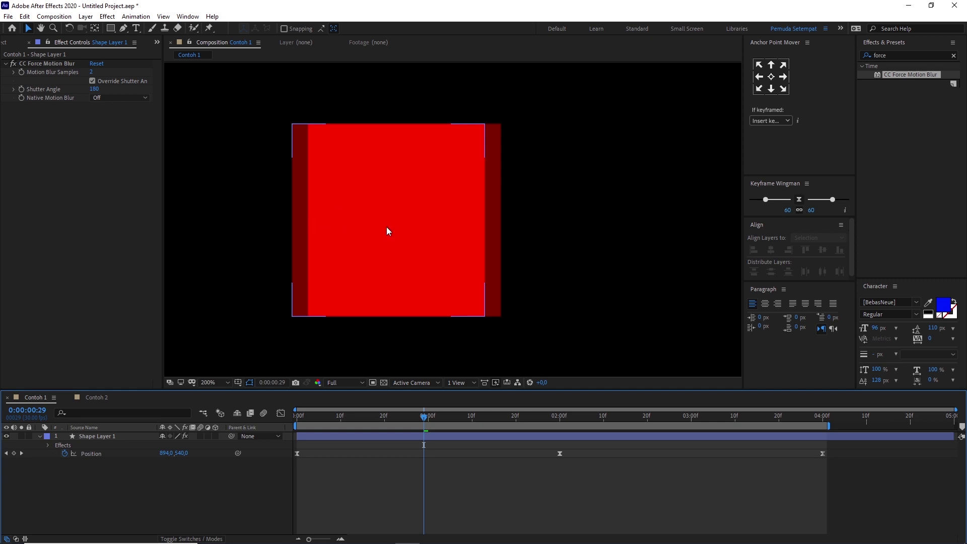
Set the Motion Blur Samples of CC Force Motion Blur to 20.
left_click(92, 73)
type("20")
key("Return")
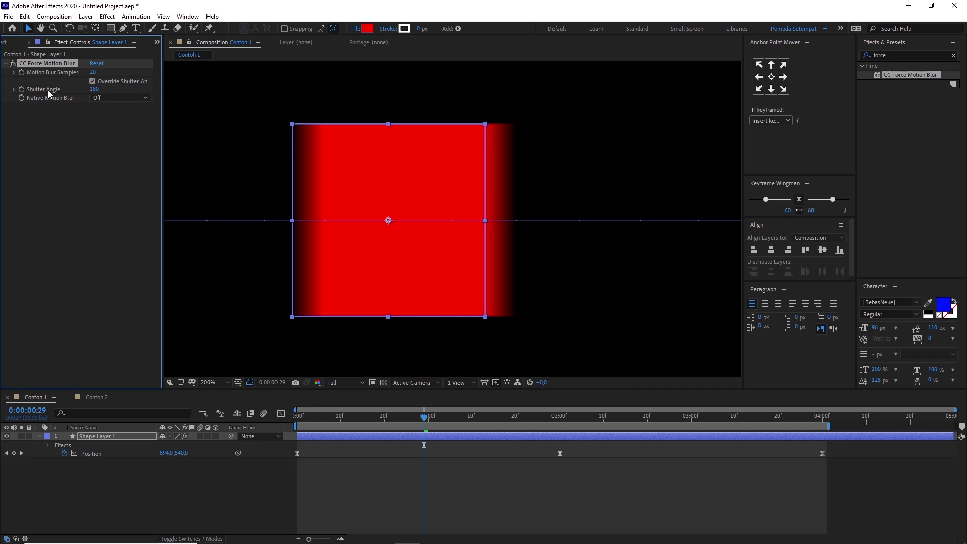
Raise the Shutter Angle of the square's CC Force Motion Blur to 717 and further to 1142.
scroll(452, 212, "down", 2)
key("shift+slash")
left_click_drag(91, 89, 351, 101)
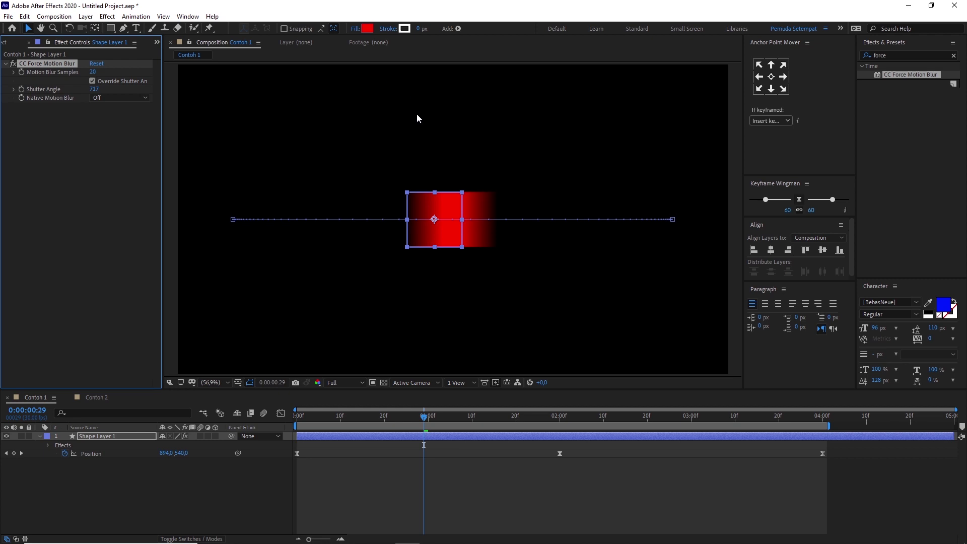
key("period")
key("period")
key("period")
left_click_drag(96, 89, 317, 97)
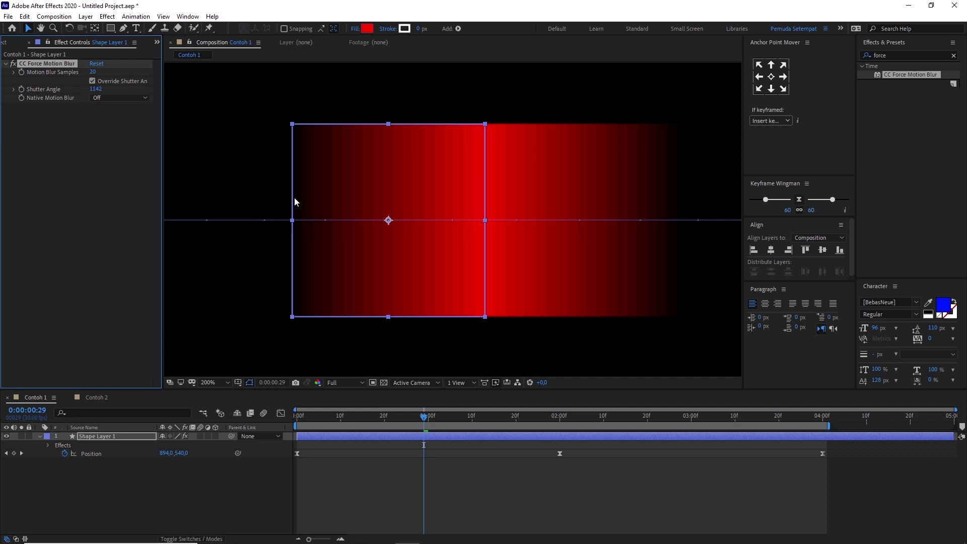
left_click_drag(441, 205, 383, 196)
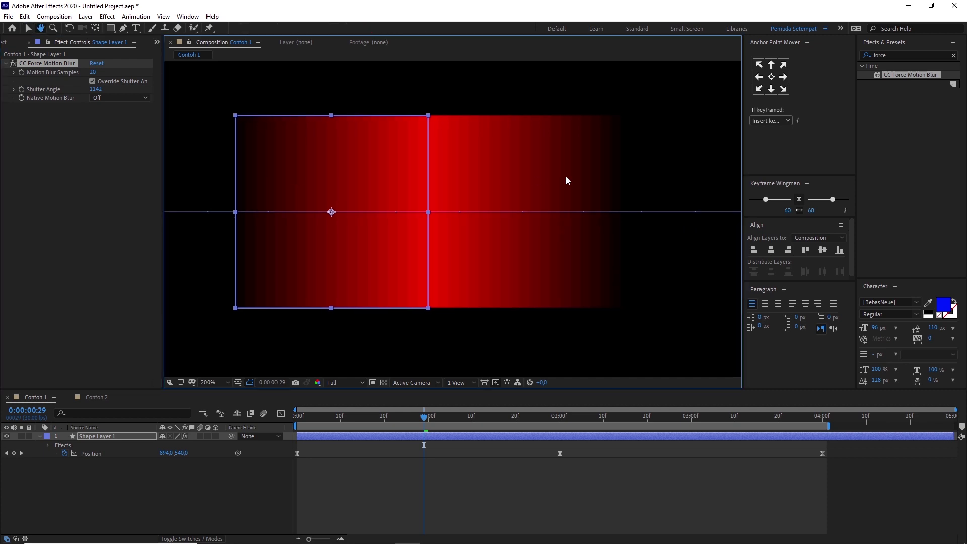
key("v")
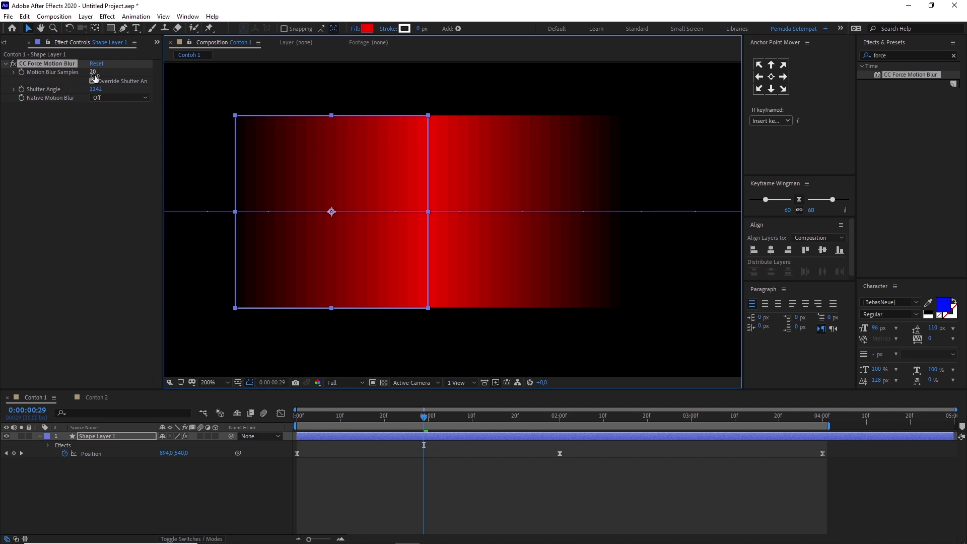
Try Motion Blur Samples of 255 and 50 on the square's blur effect, and settle on 70.
left_click_drag(92, 71, 169, 76)
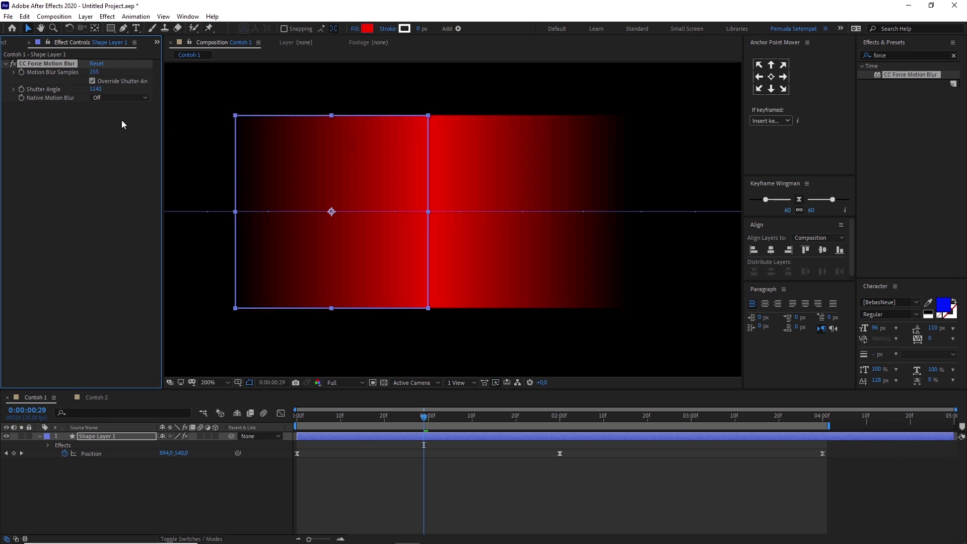
left_click(95, 73)
type("50")
key("Return")
left_click(95, 72)
type("70")
key("Return")
left_click(215, 506)
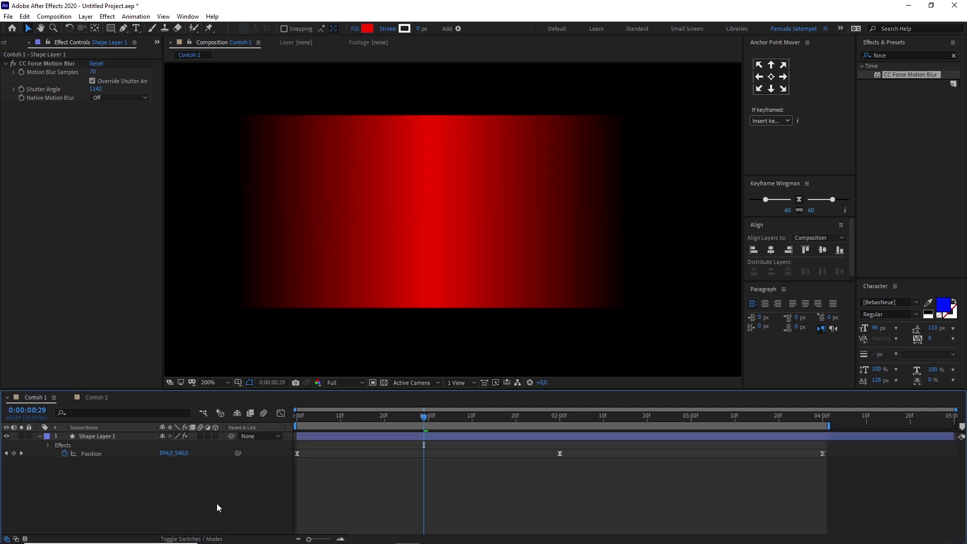
key("shift+slash")
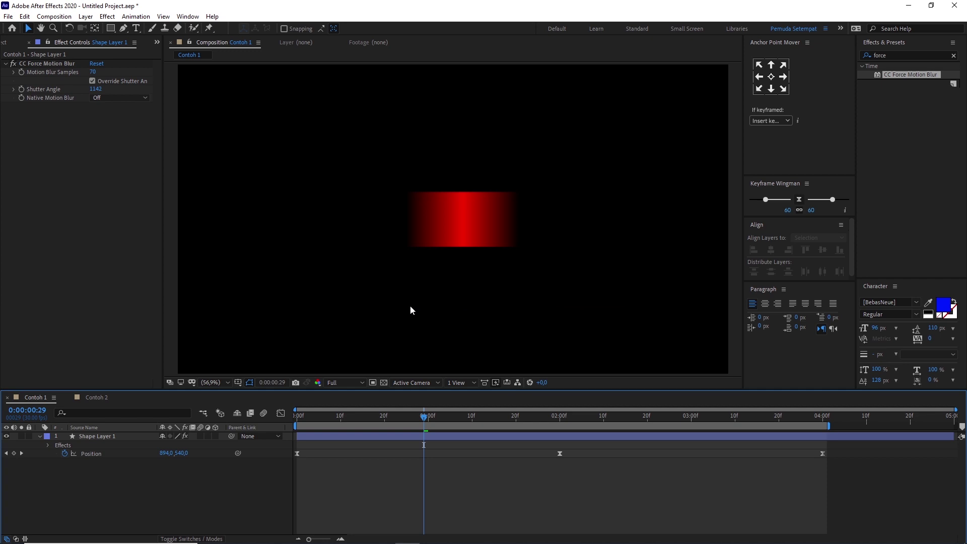
Open the Contoh 2 composition and preview the cube's rotation, stopping at 0:00:01:15.
left_click(116, 398)
left_click(227, 499)
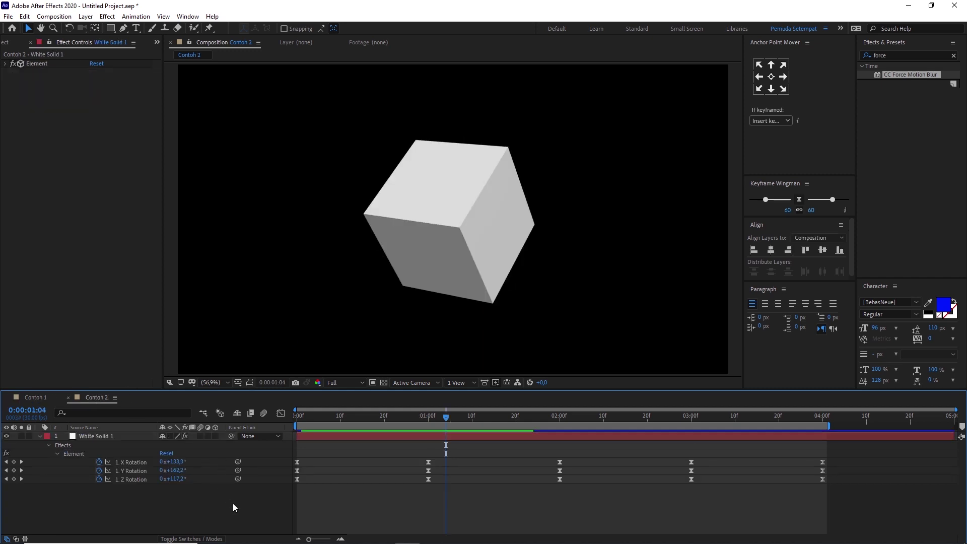
left_click_drag(369, 417, 423, 439)
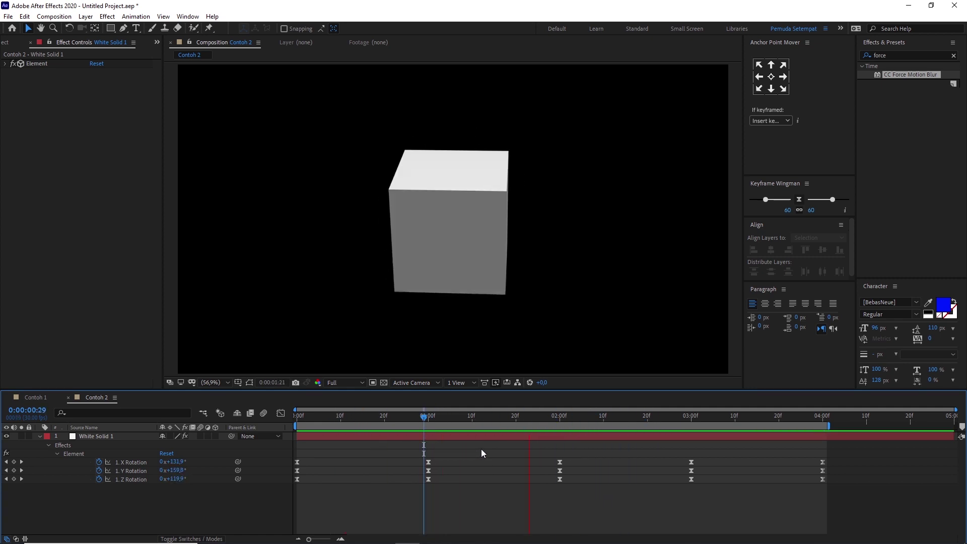
left_click_drag(485, 417, 494, 417)
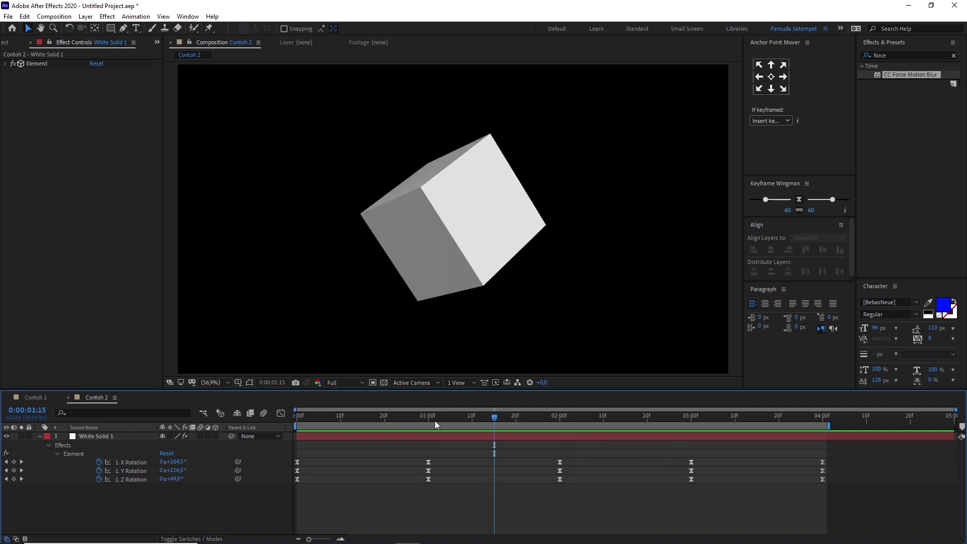
Try native motion blur on the Contoh 2 composition and White Solid 1, and switch it off again.
left_click(264, 413)
left_click(200, 436)
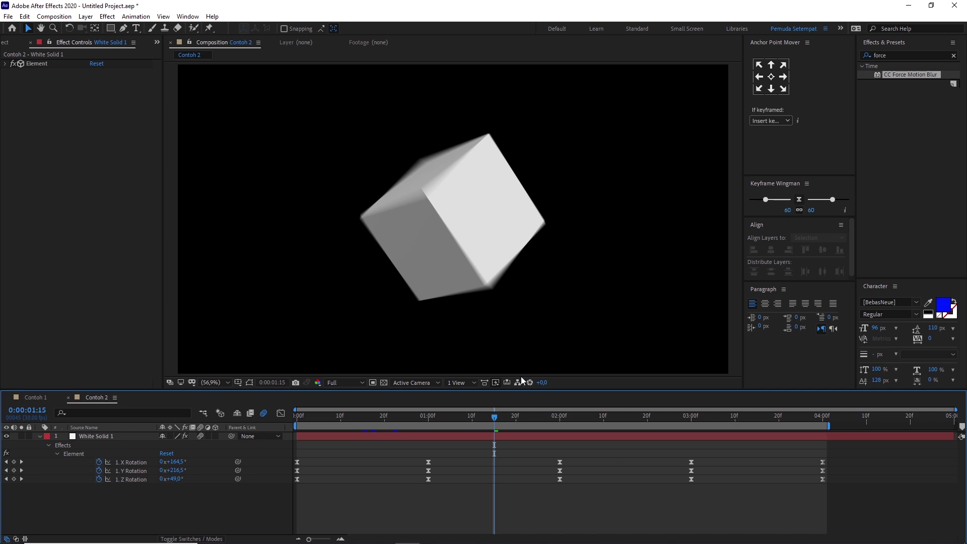
left_click(200, 436)
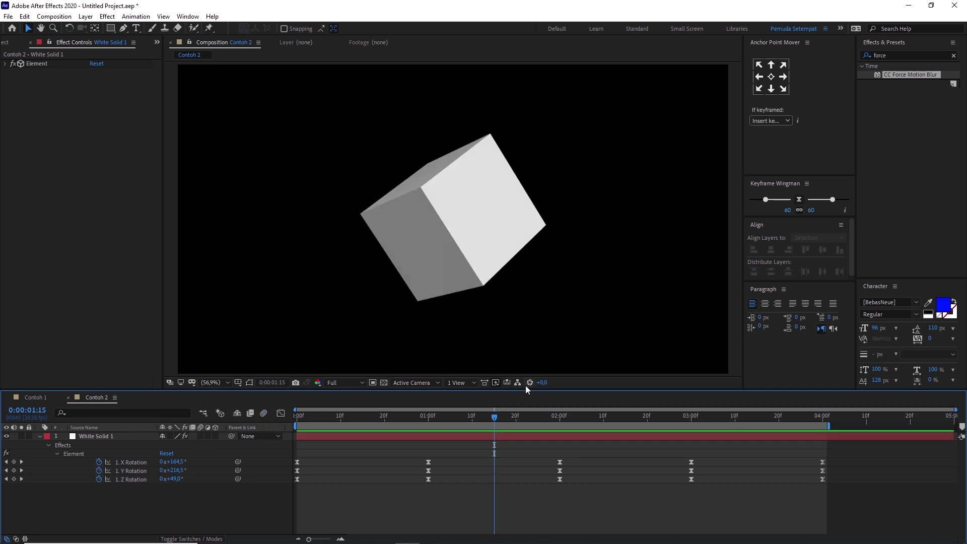
Apply CC Force Motion Blur to White Solid 1 with Shutter Angle 1625 and Motion Blur Samples 70, and play the animation.
left_click_drag(906, 75, 85, 437)
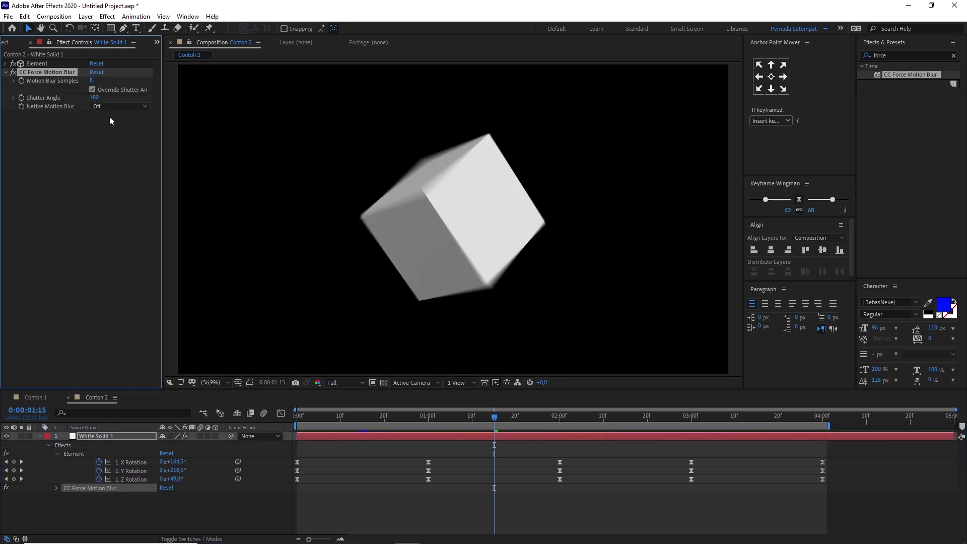
left_click_drag(94, 98, 193, 132)
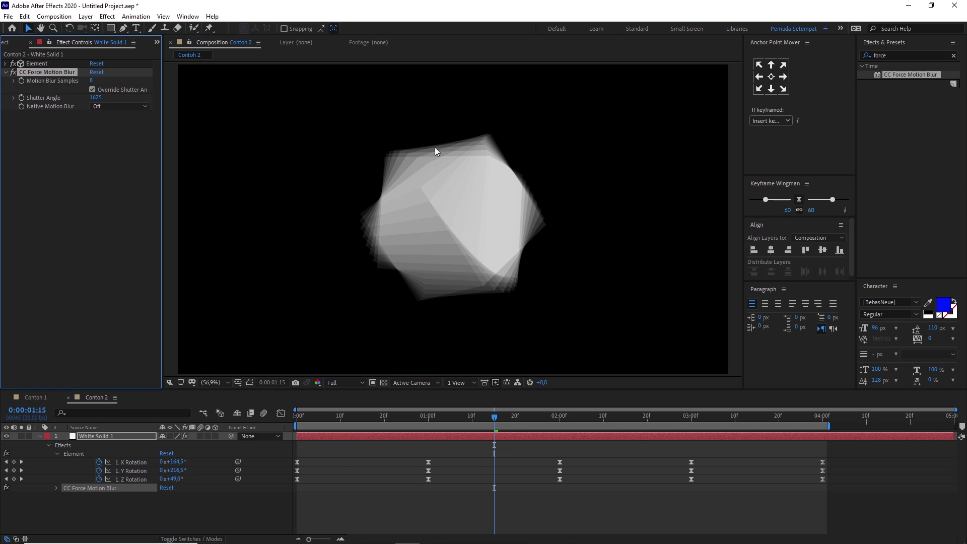
left_click_drag(92, 83, 222, 89)
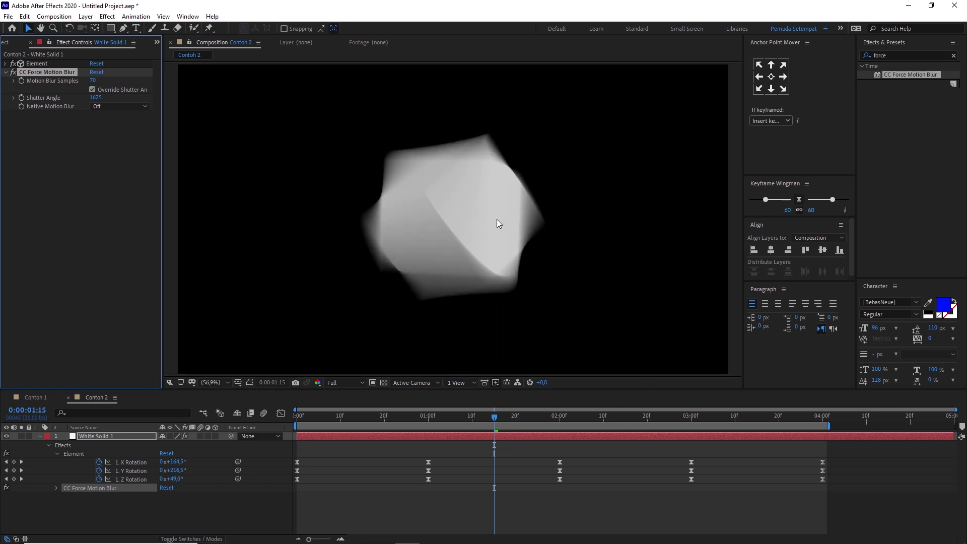
key("space")
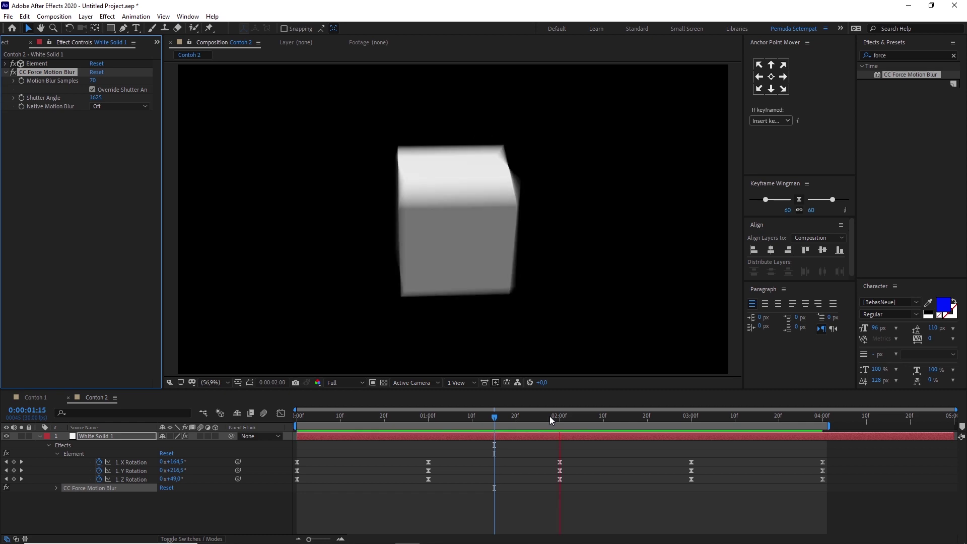